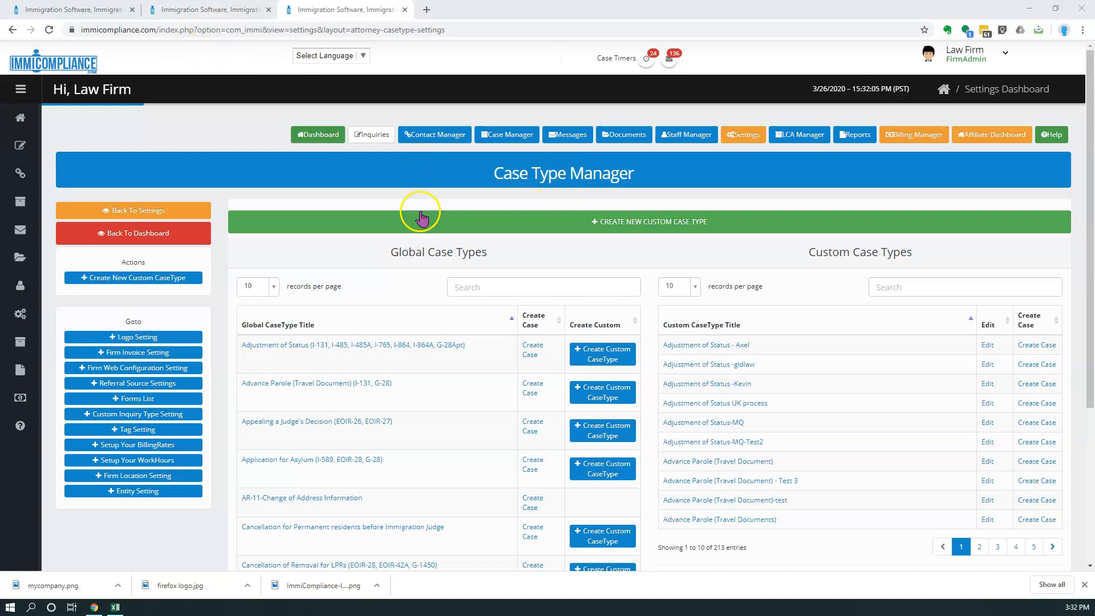
{"action": "left_click", "coordinate": [85, 10]}
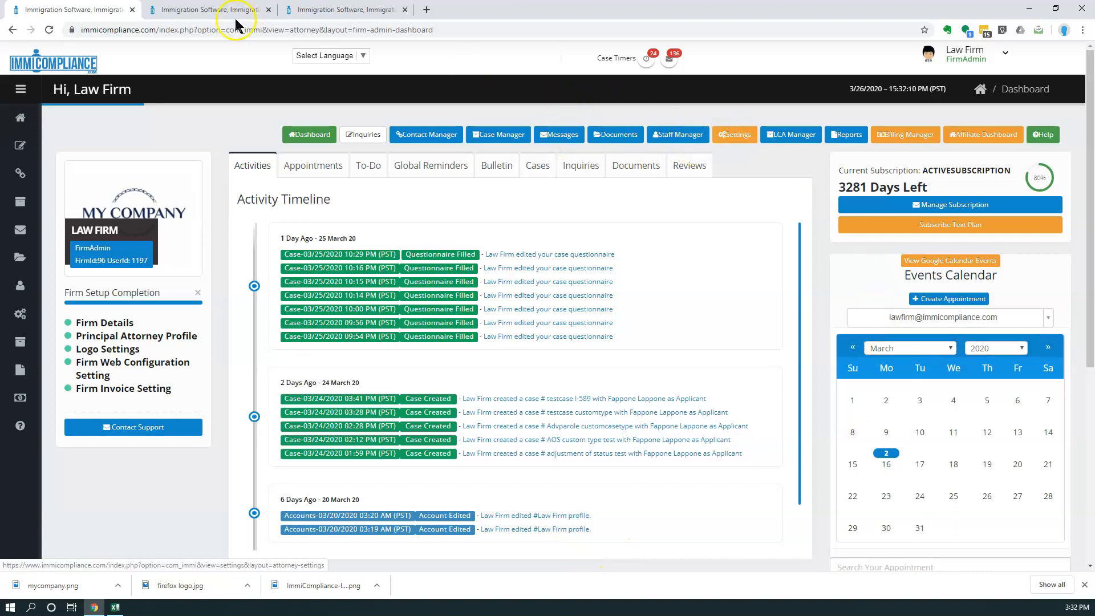
{"action": "left_click", "coordinate": [215, 8]}
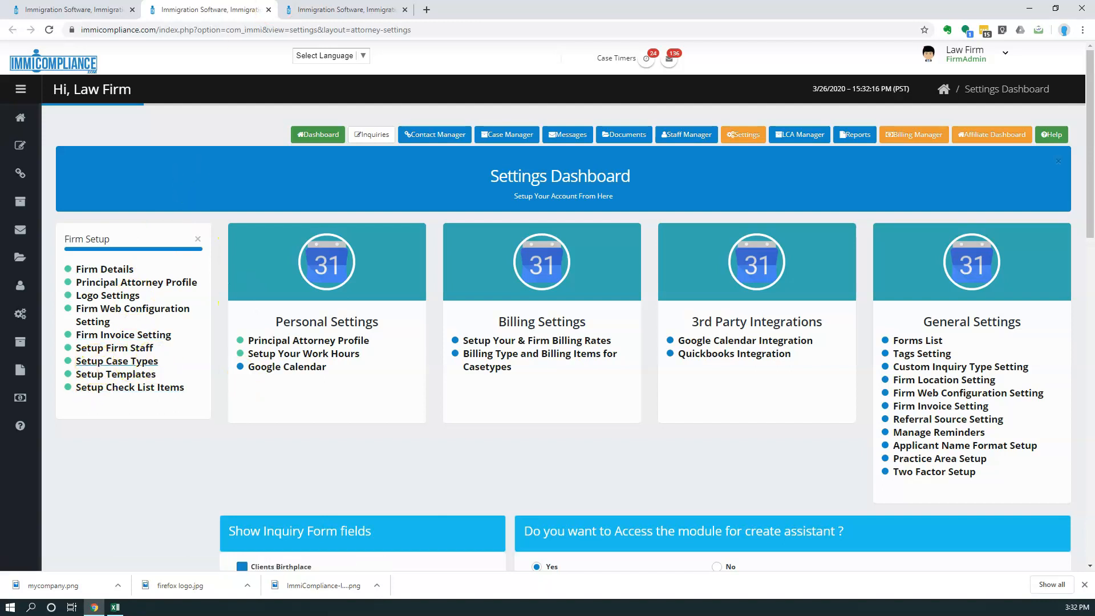
{"action": "left_click", "coordinate": [346, 9]}
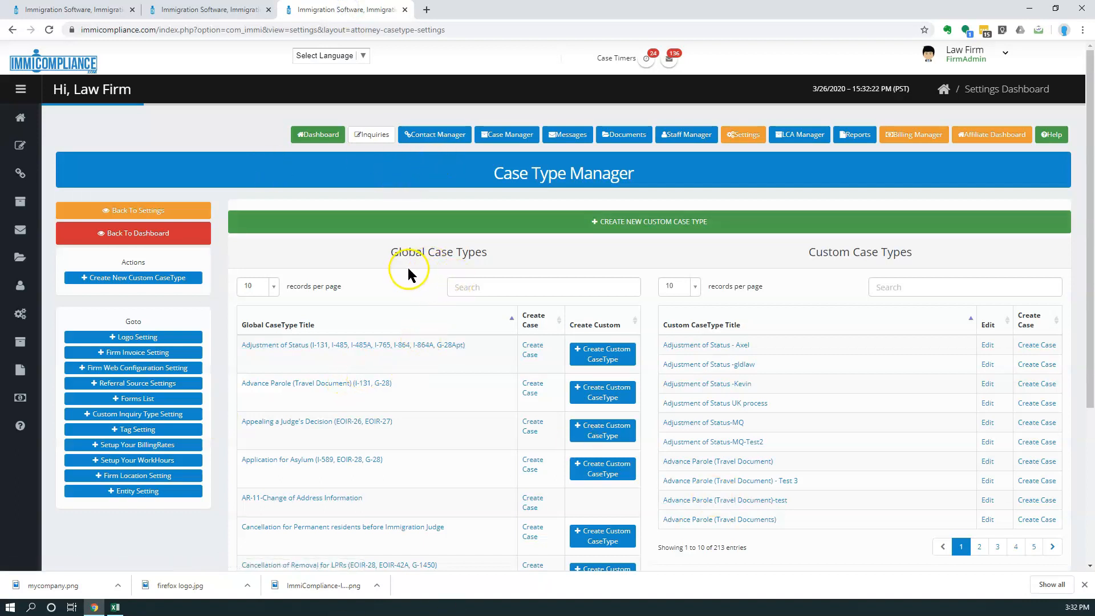
Search the global case types for "adj".
{"action": "left_click", "coordinate": [467, 289]}
{"action": "scroll", "coordinate": [367, 428], "scroll_direction": "down", "scroll_amount": 4}
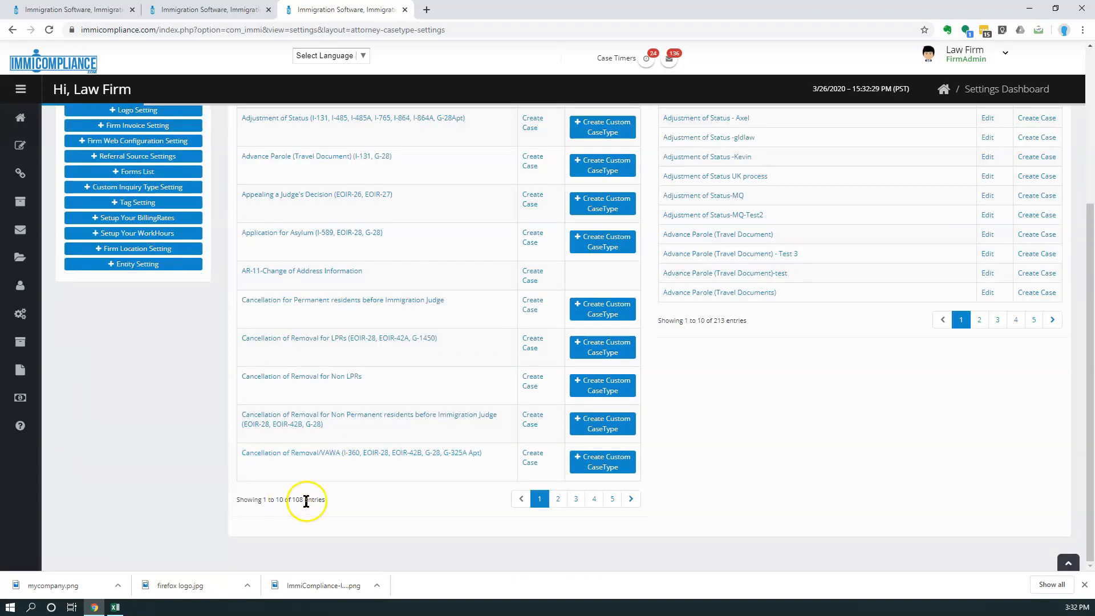
{"action": "scroll", "coordinate": [440, 463], "scroll_direction": "up", "scroll_amount": 4}
{"action": "left_click", "coordinate": [489, 286]}
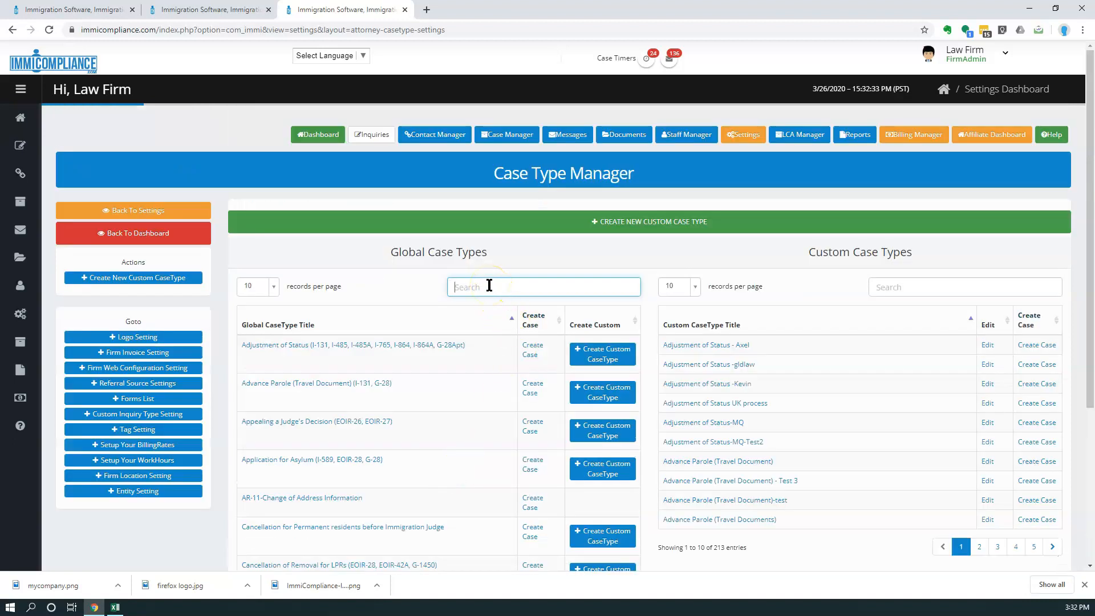
{"action": "type", "text": "adj"}
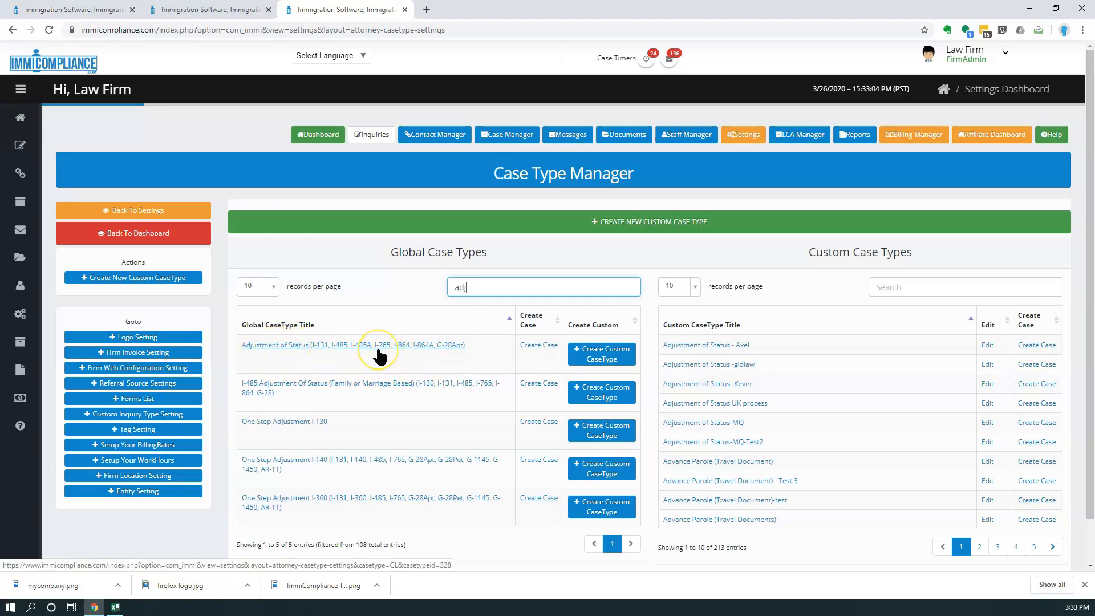
Create a custom case type titled "Adj Test Case" from the global Adjustment of Status (I-131, I-485, I-485A, I-765, I-864, I-864A, G-28Apt) type.
{"action": "left_click", "coordinate": [610, 360]}
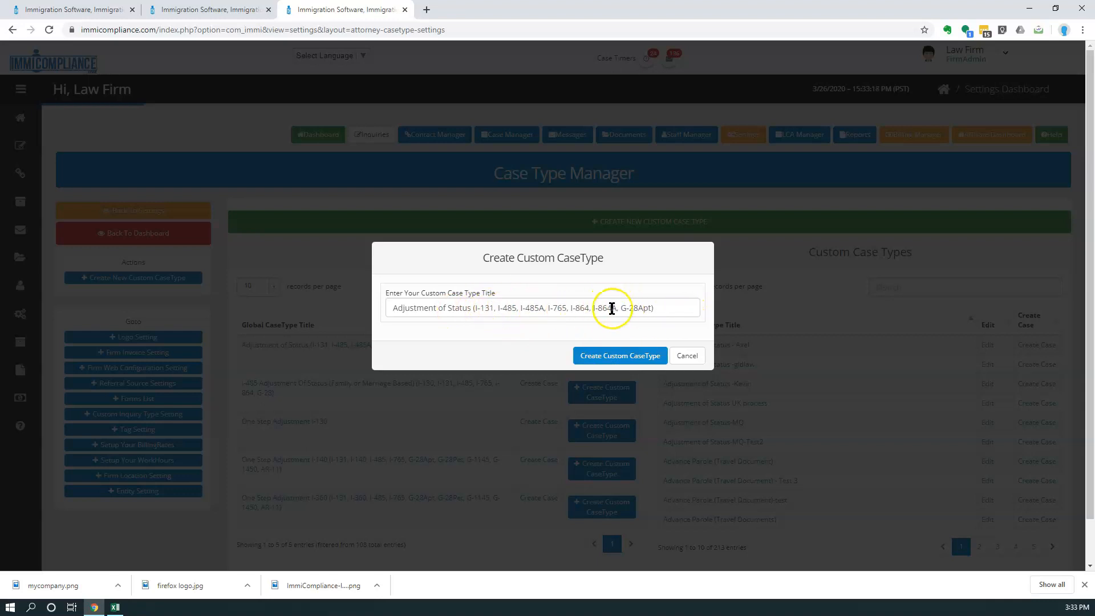
{"action": "left_click_drag", "start_coordinate": [665, 308], "coordinate": [347, 311]}
{"action": "type", "text": "Adj"}
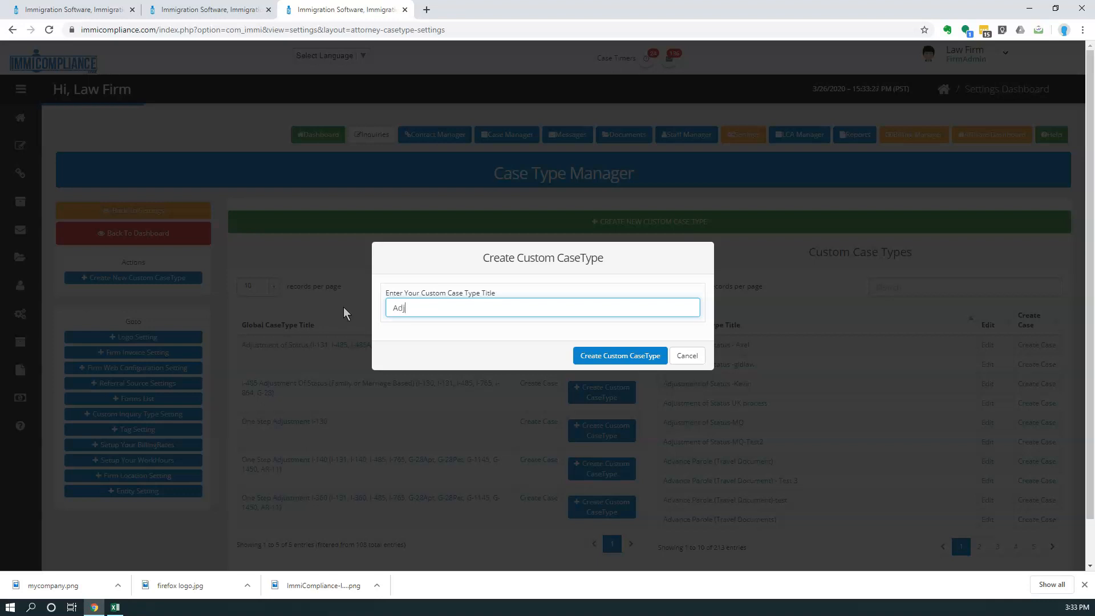
{"action": "type", "text": " Texst"}
{"action": "key", "text": "BackSpace"}
{"action": "key", "text": "BackSpace"}
{"action": "key", "text": "BackSpace"}
{"action": "key", "text": "BackSpace"}
{"action": "type", "text": "st Case"}
{"action": "left_click", "coordinate": [650, 358]}
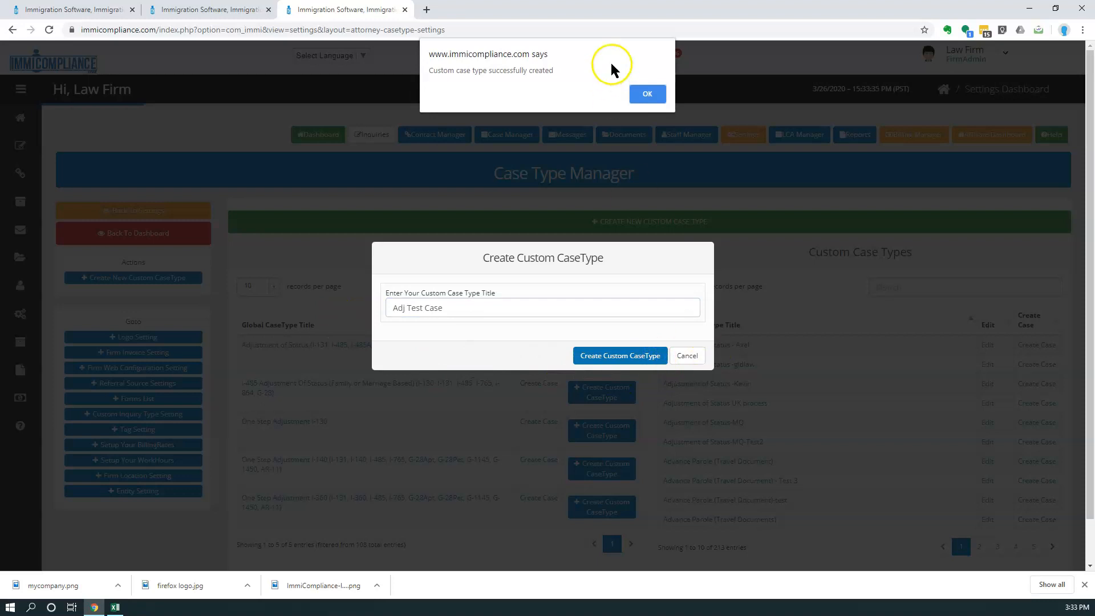
{"action": "left_click", "coordinate": [655, 93]}
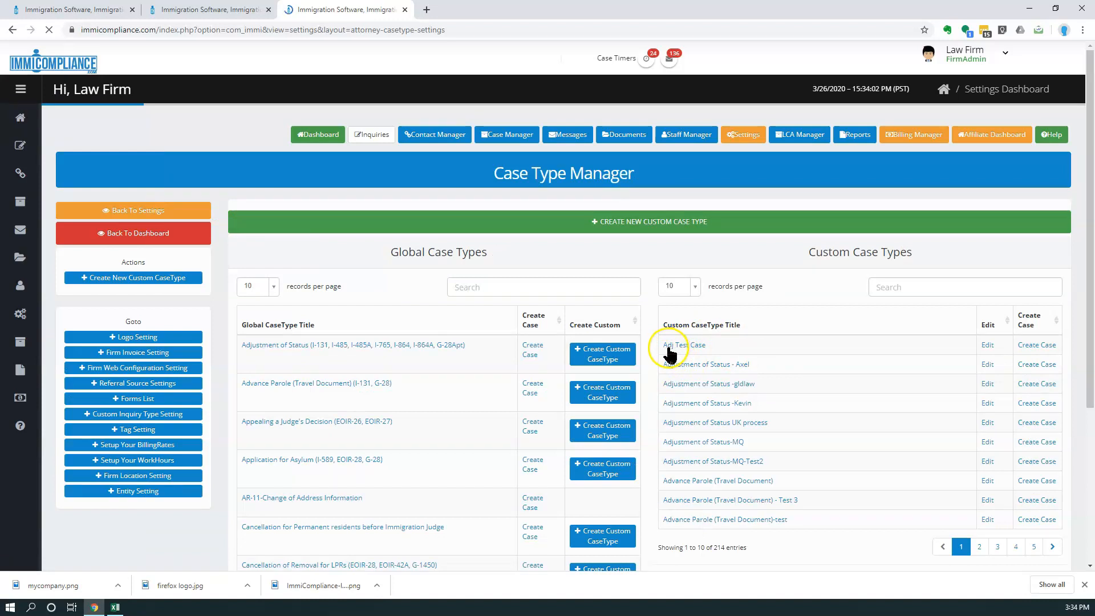
Find Adj Test Case by searching the custom case types for "adj" and open its case forms selection for editing.
{"action": "left_click", "coordinate": [894, 288]}
{"action": "type", "text": "adj"}
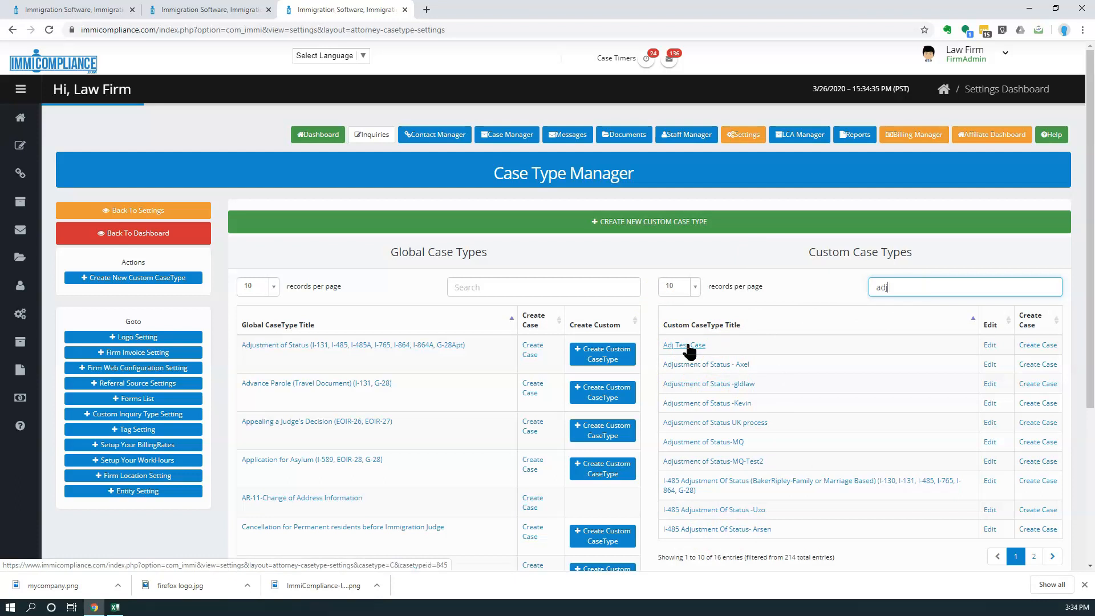
{"action": "left_click", "coordinate": [988, 345]}
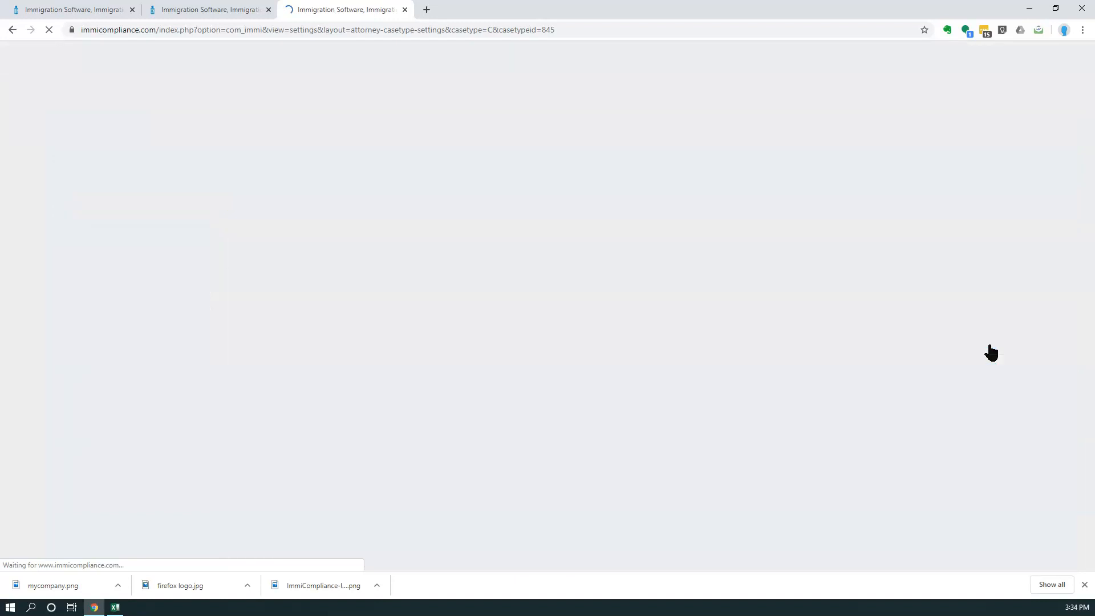
{"action": "left_click", "coordinate": [664, 455]}
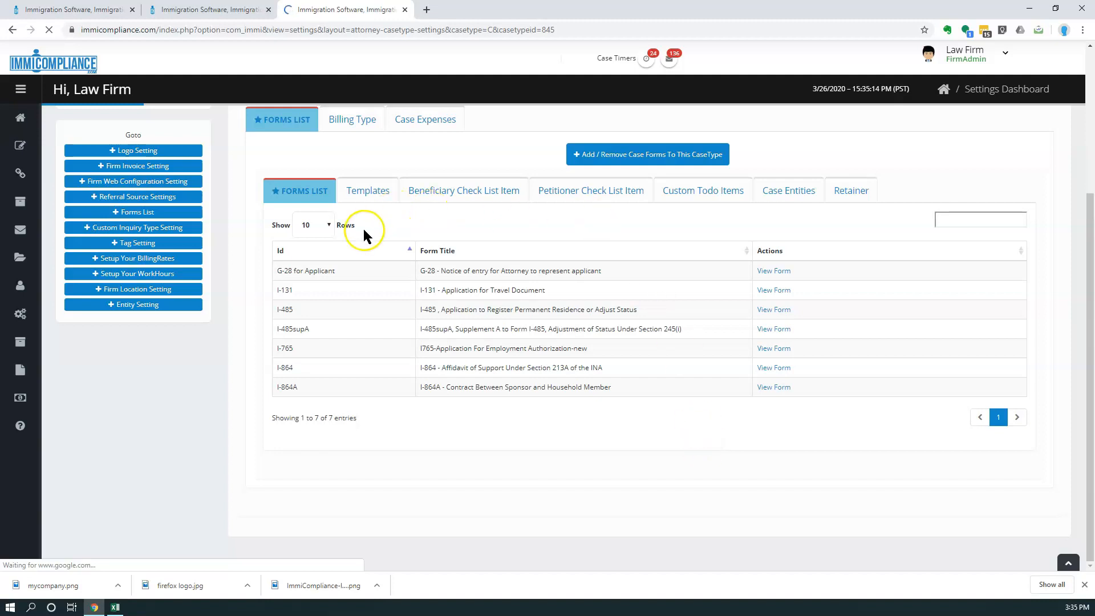
{"action": "scroll", "coordinate": [368, 228], "scroll_direction": "up", "scroll_amount": 2}
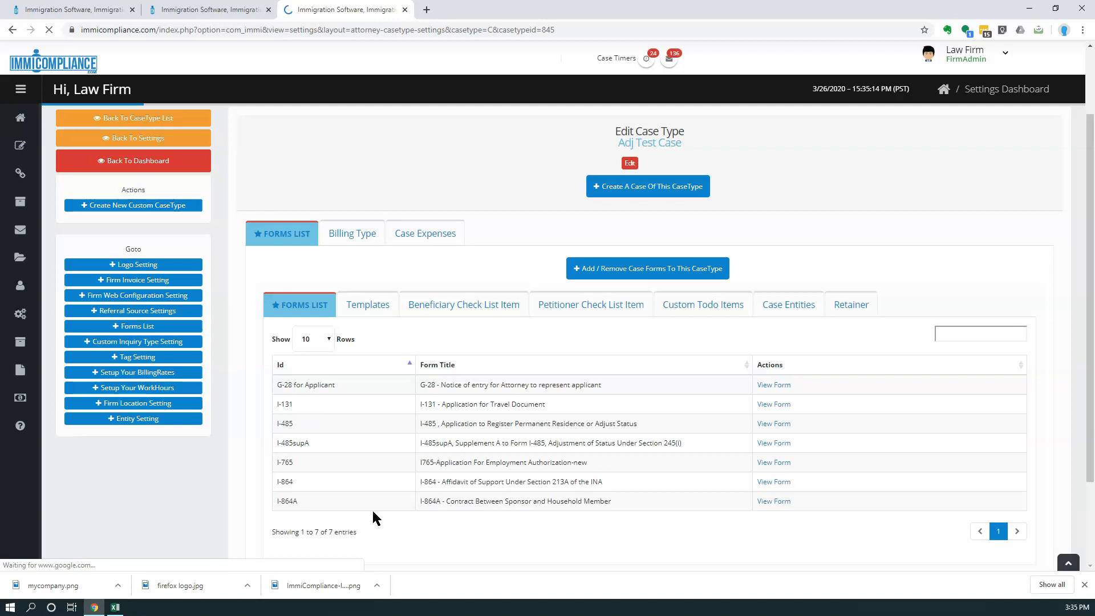
{"action": "scroll", "coordinate": [890, 299], "scroll_direction": "up", "scroll_amount": 2}
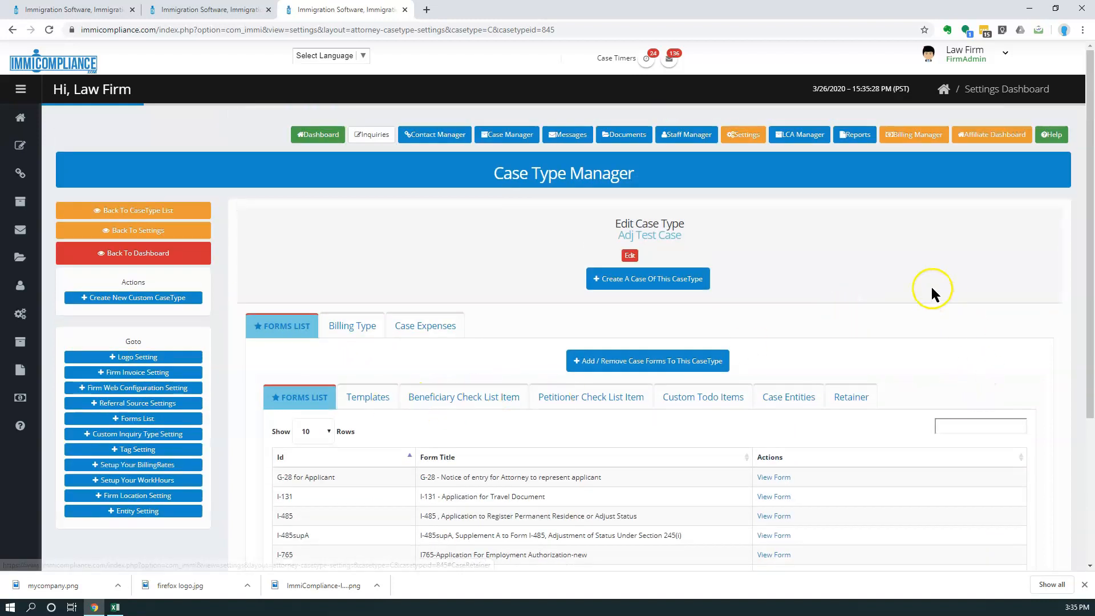
{"action": "scroll", "coordinate": [931, 288], "scroll_direction": "down", "scroll_amount": 1}
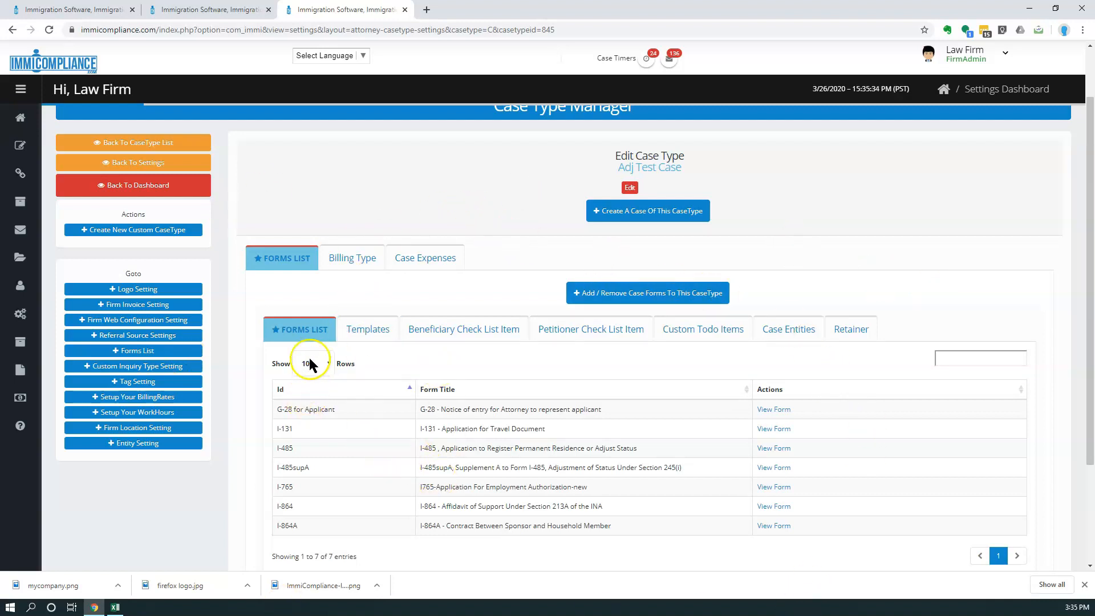
{"action": "left_click", "coordinate": [643, 297]}
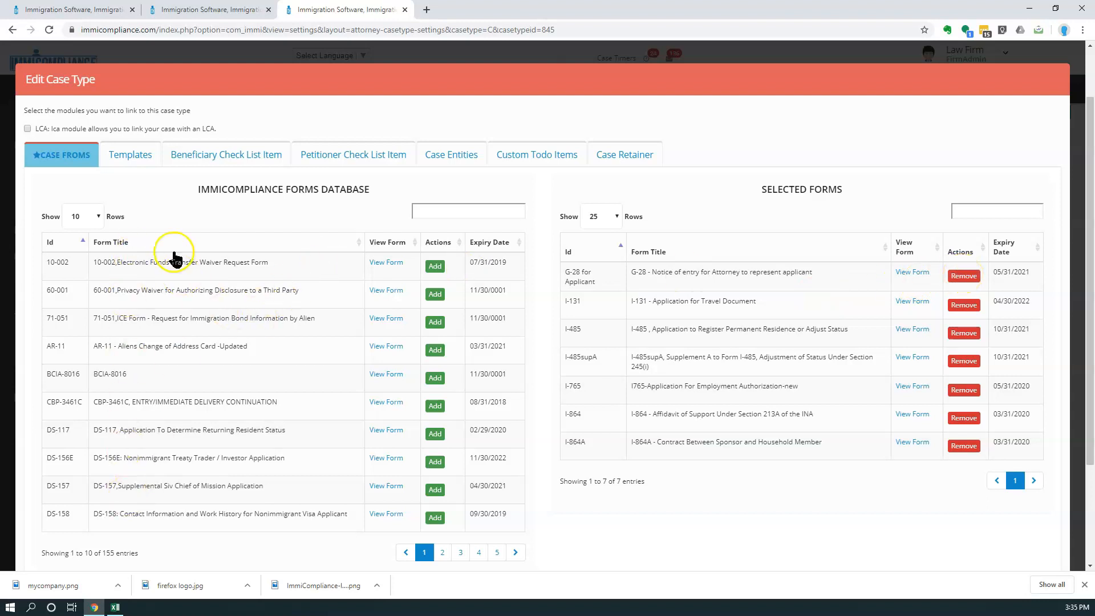
Search the forms database for "140", add form I-140 to the selected forms, and remove it again.
{"action": "left_click", "coordinate": [469, 212]}
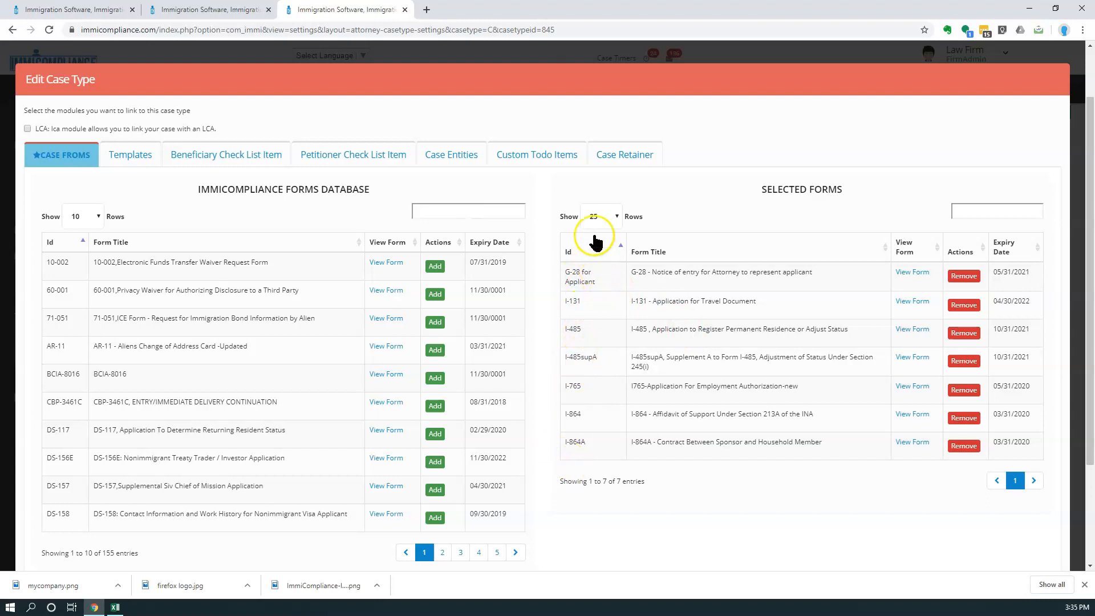
{"action": "type", "text": "140"}
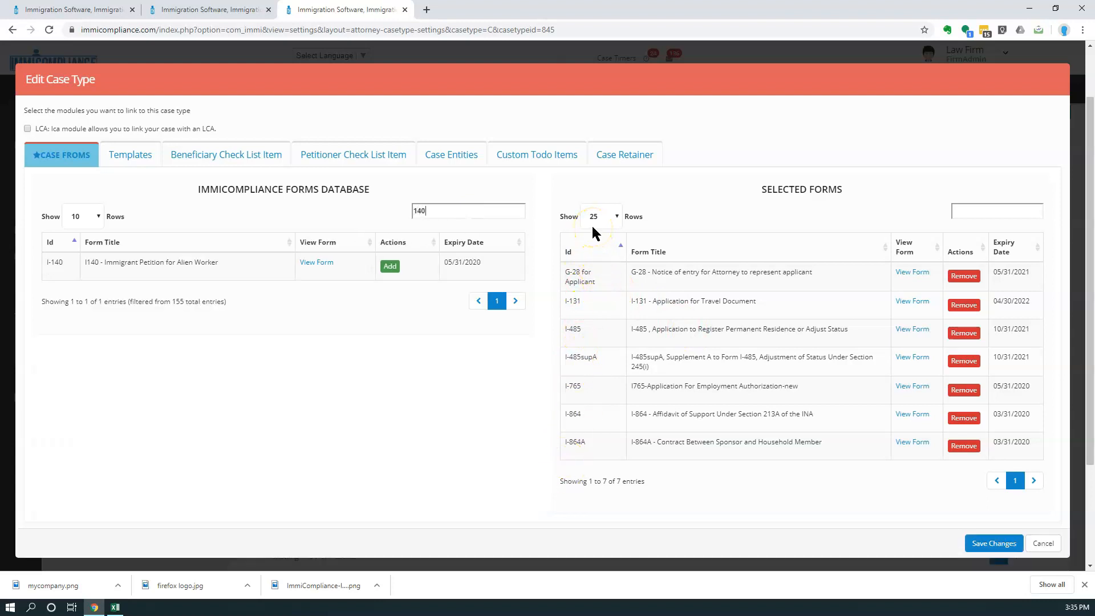
{"action": "left_click", "coordinate": [386, 268]}
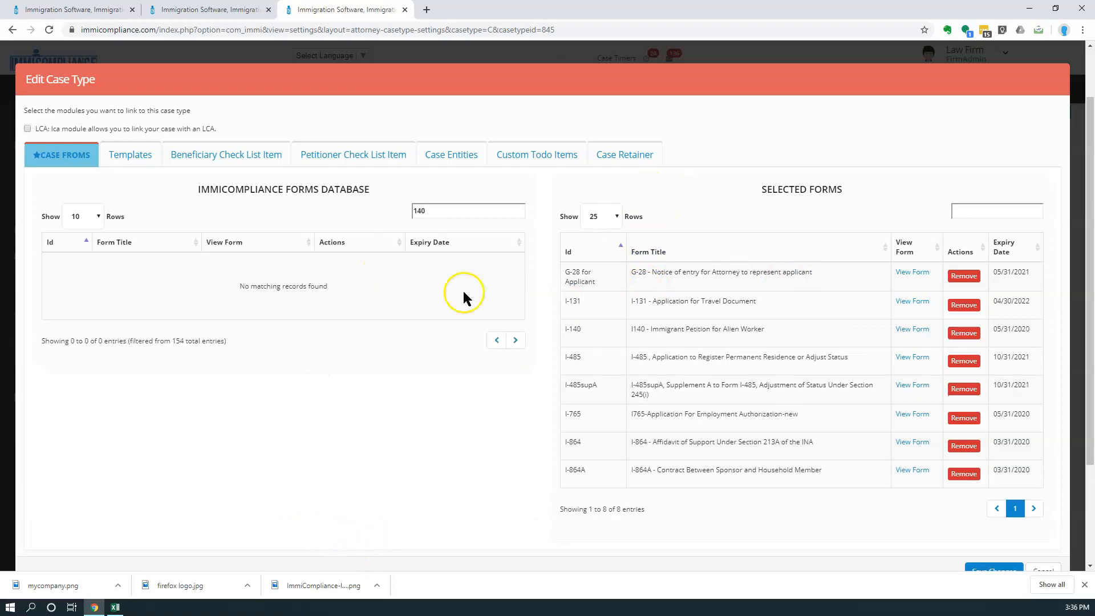
{"action": "left_click", "coordinate": [963, 333]}
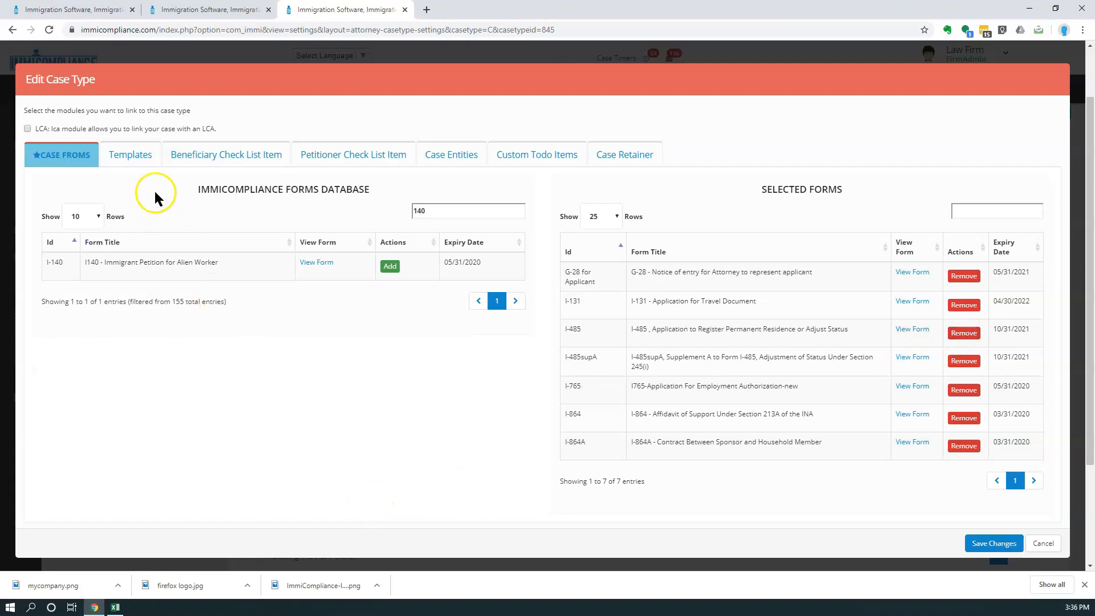
Search the templates for "cover" and add "1204 Attorney Cover Letter for Naturalization Application Un (2)" to the case type.
{"action": "left_click", "coordinate": [125, 154]}
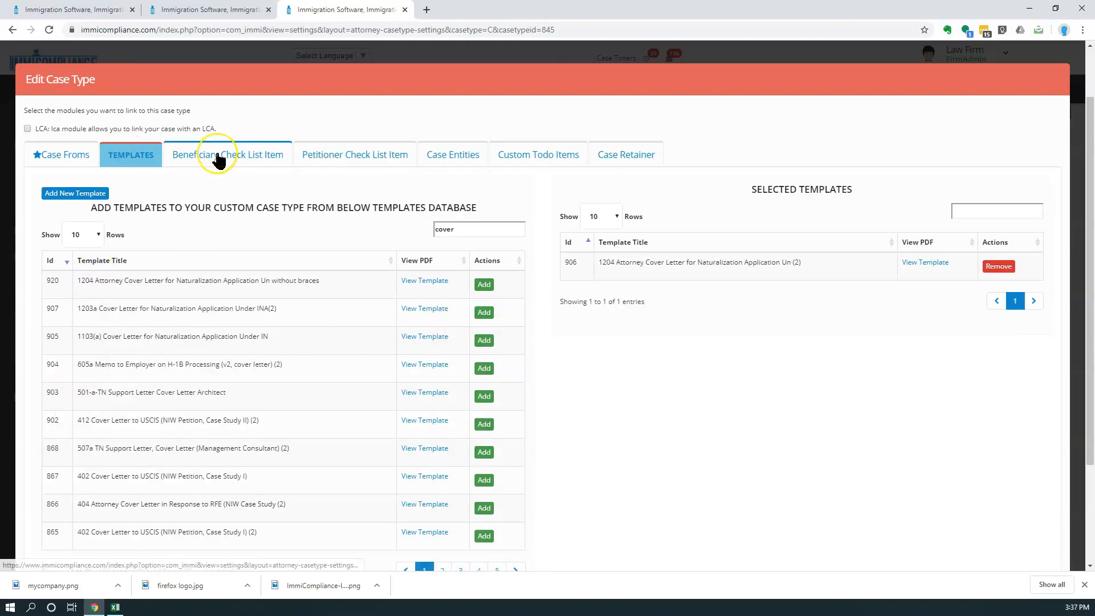
Replace the birth certificate item in the selected beneficiary checklist with the U.S. consular appointment letter item for travel to Canada.
{"action": "left_click", "coordinate": [217, 157]}
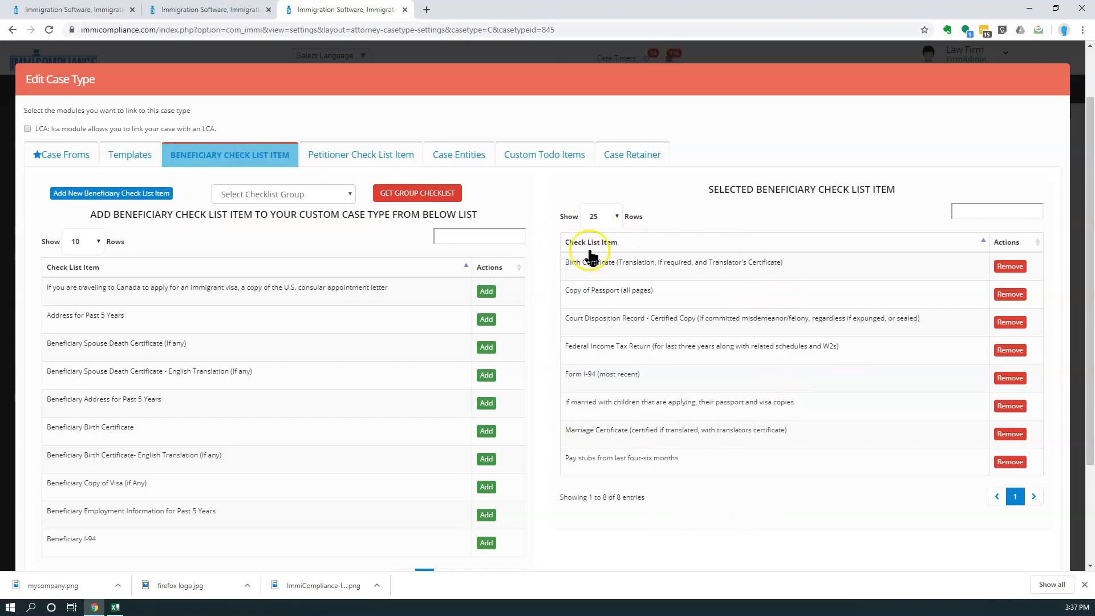
{"action": "left_click", "coordinate": [1010, 265]}
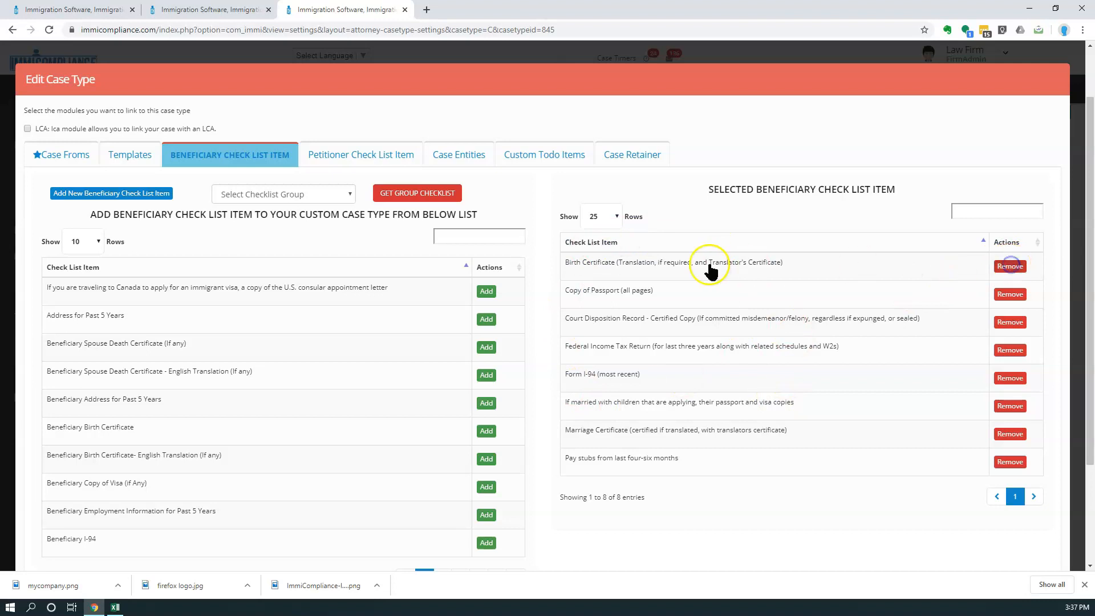
{"action": "left_click", "coordinate": [485, 292]}
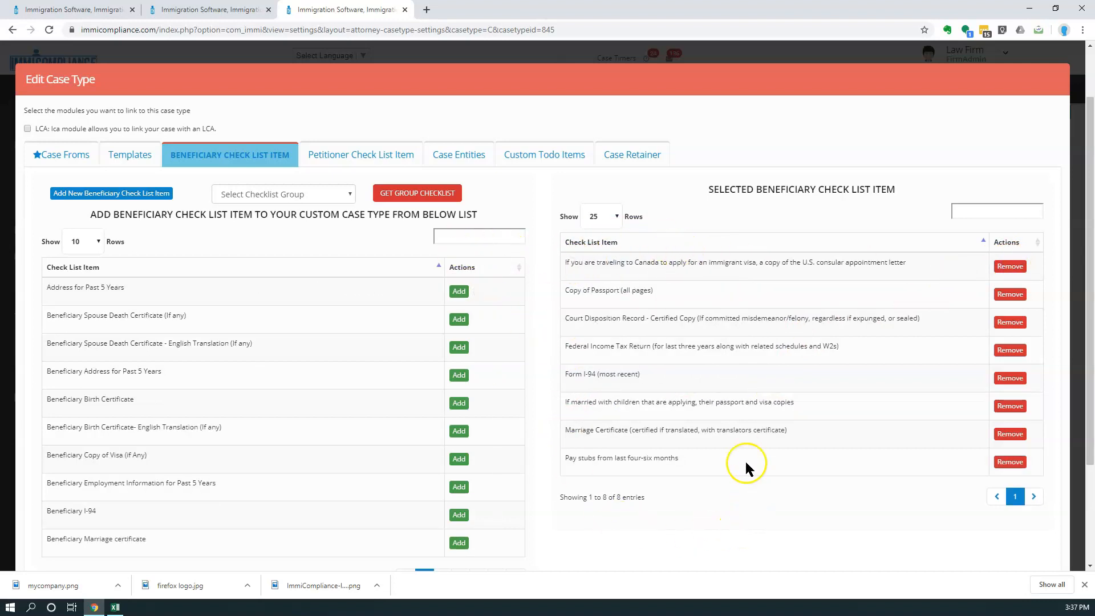
Search the beneficiary checklist items for "pass" and add "Copy of Current Passport" to the selected items.
{"action": "left_click", "coordinate": [448, 241]}
{"action": "type", "text": "pass"}
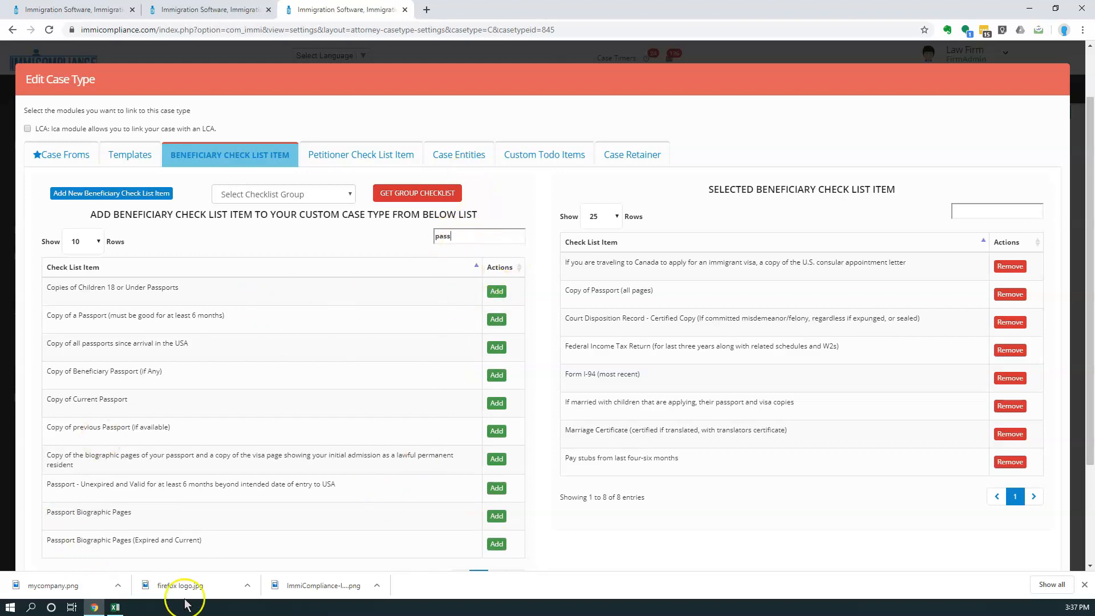
{"action": "left_click", "coordinate": [497, 404]}
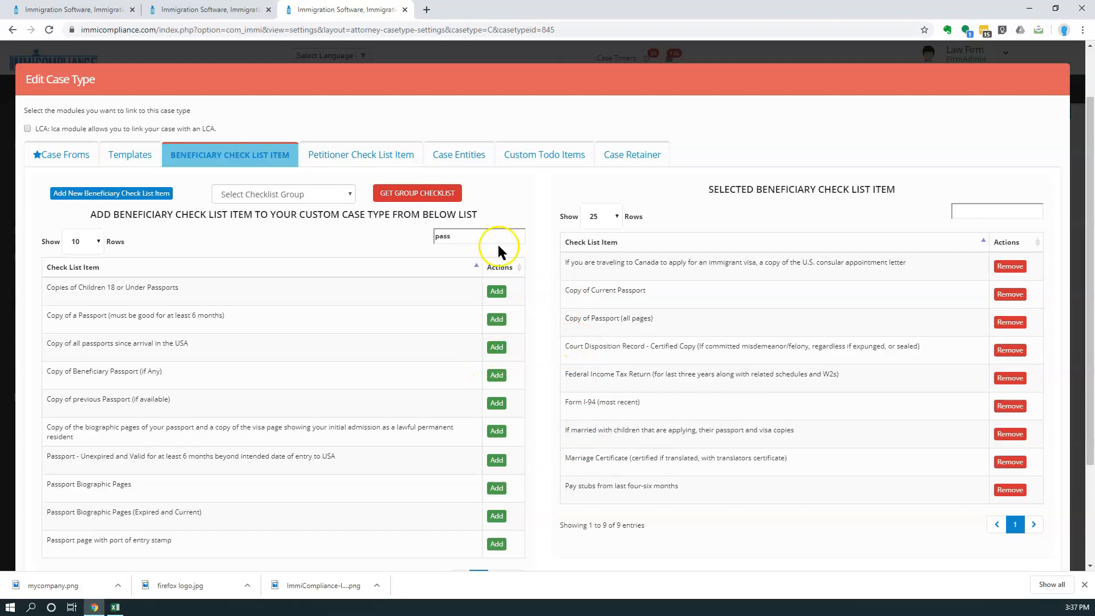
Add the Adjustment of Status checklist group to the case type's petitioner checklist.
{"action": "left_click", "coordinate": [339, 155]}
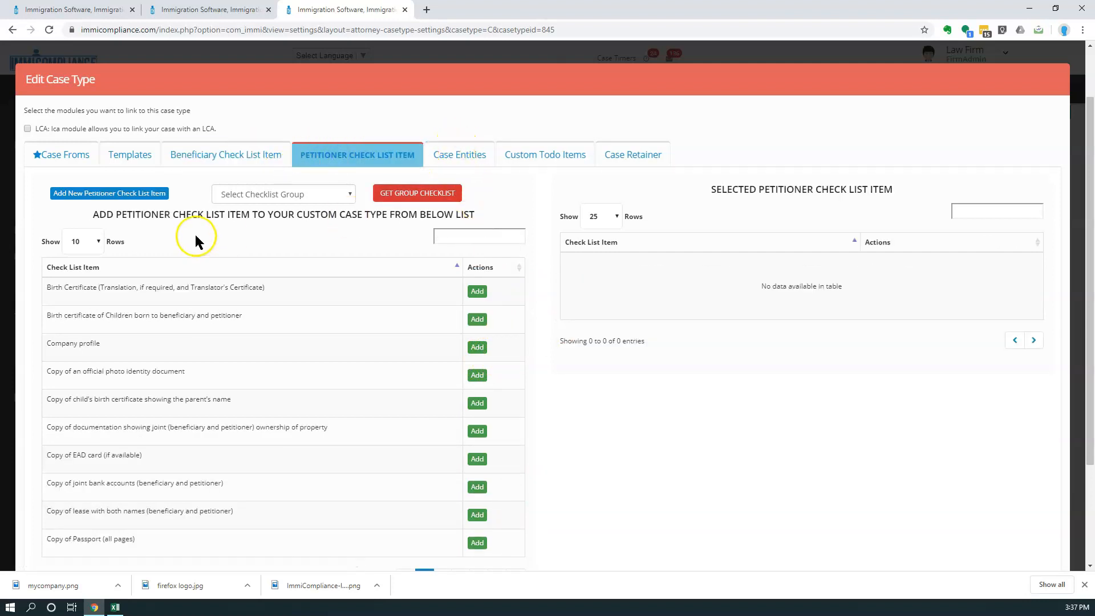
{"action": "left_click", "coordinate": [348, 195]}
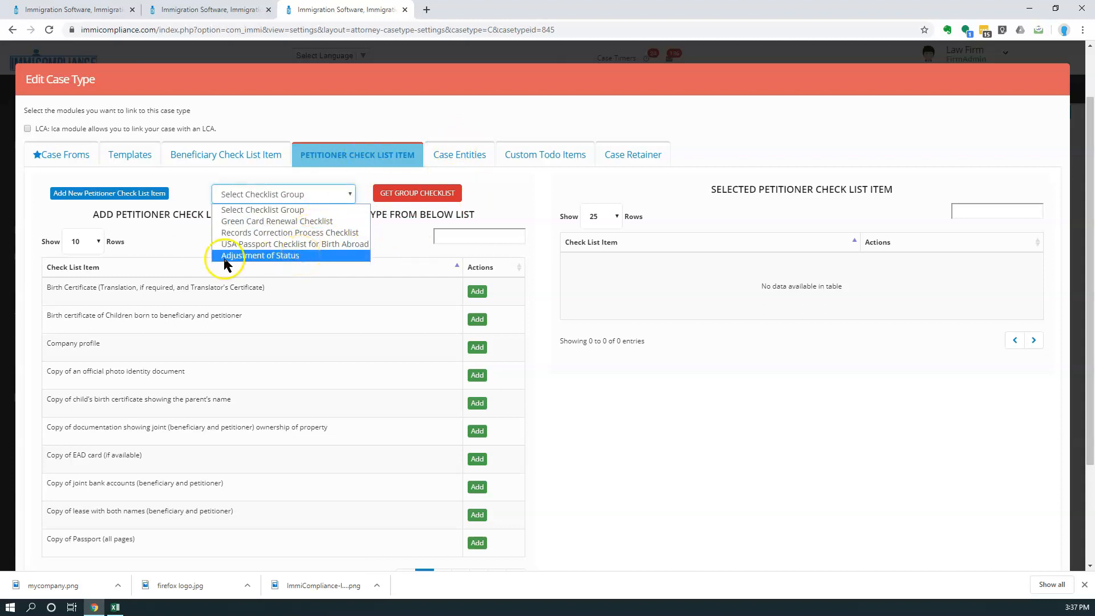
{"action": "left_click", "coordinate": [287, 256]}
{"action": "left_click", "coordinate": [411, 194]}
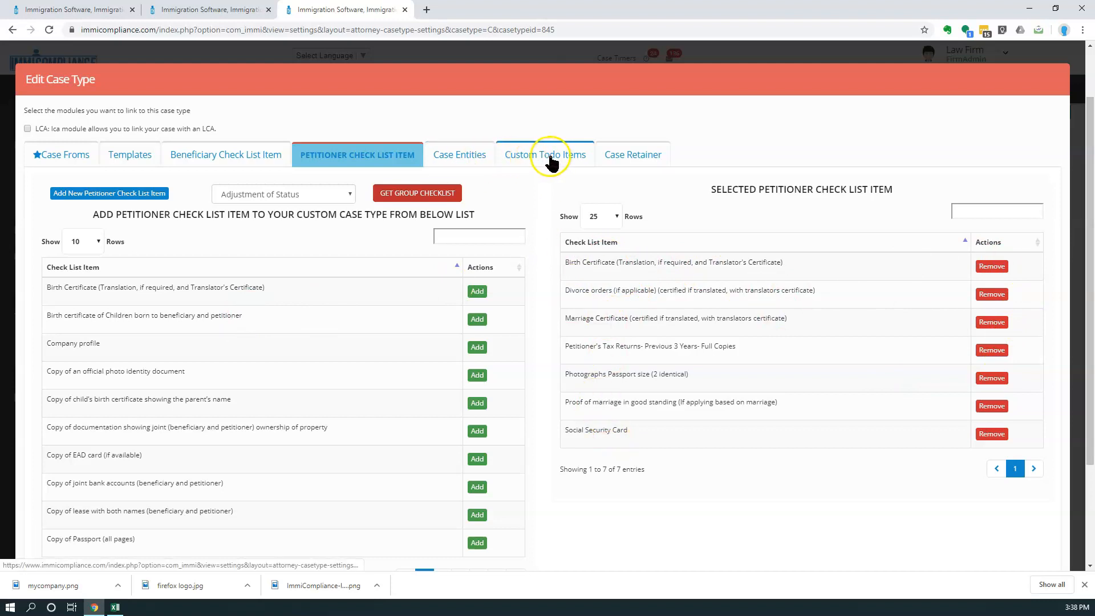
Add Applicant-Beneficiary and Attorney as case entities of the custom case type.
{"action": "left_click", "coordinate": [459, 160]}
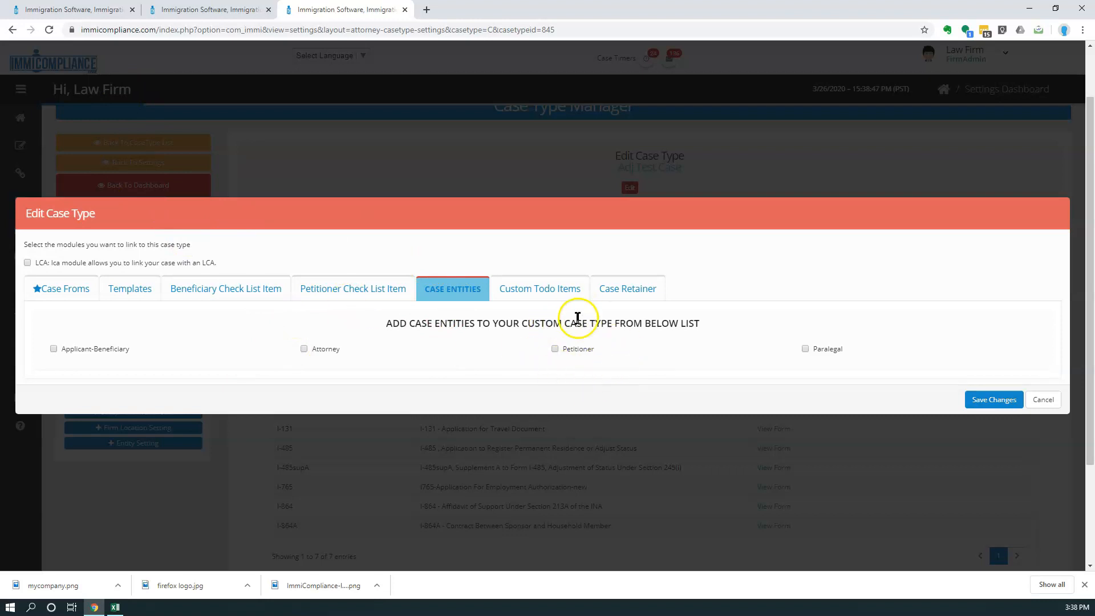
{"action": "left_click", "coordinate": [53, 348]}
{"action": "left_click", "coordinate": [304, 350]}
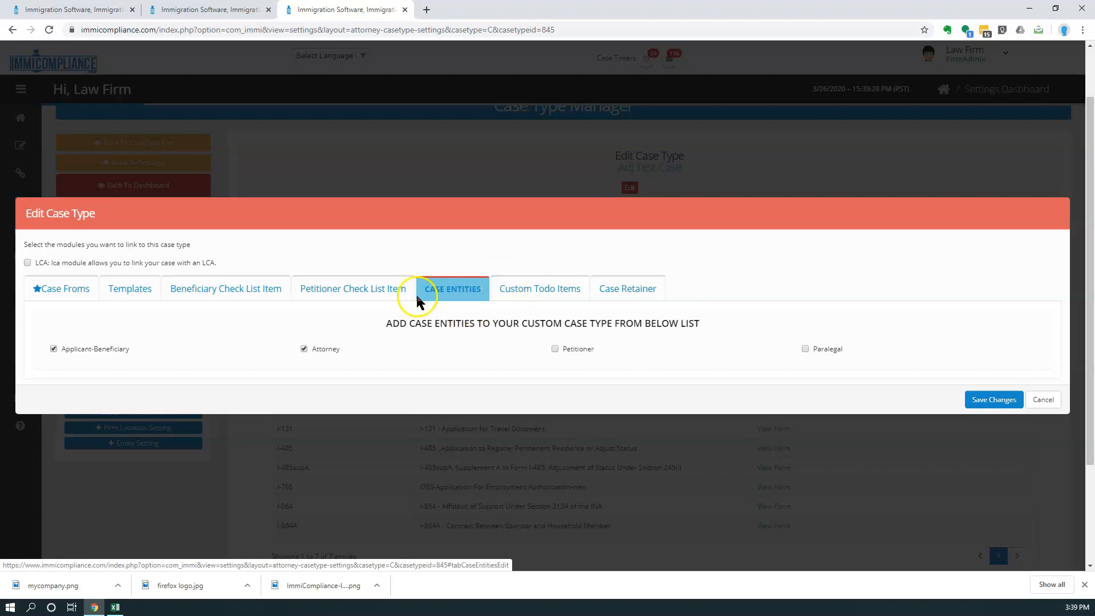
Review the custom to-do items and the templates available as case retainer, leaving the retainer unselected.
{"action": "left_click", "coordinate": [522, 298]}
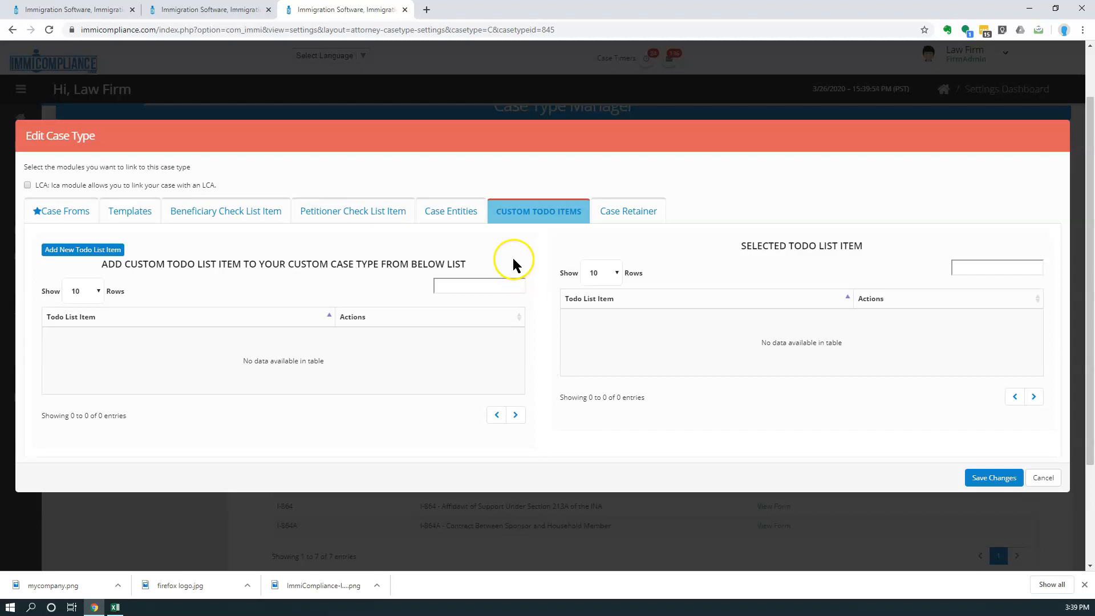
{"action": "left_click", "coordinate": [622, 213]}
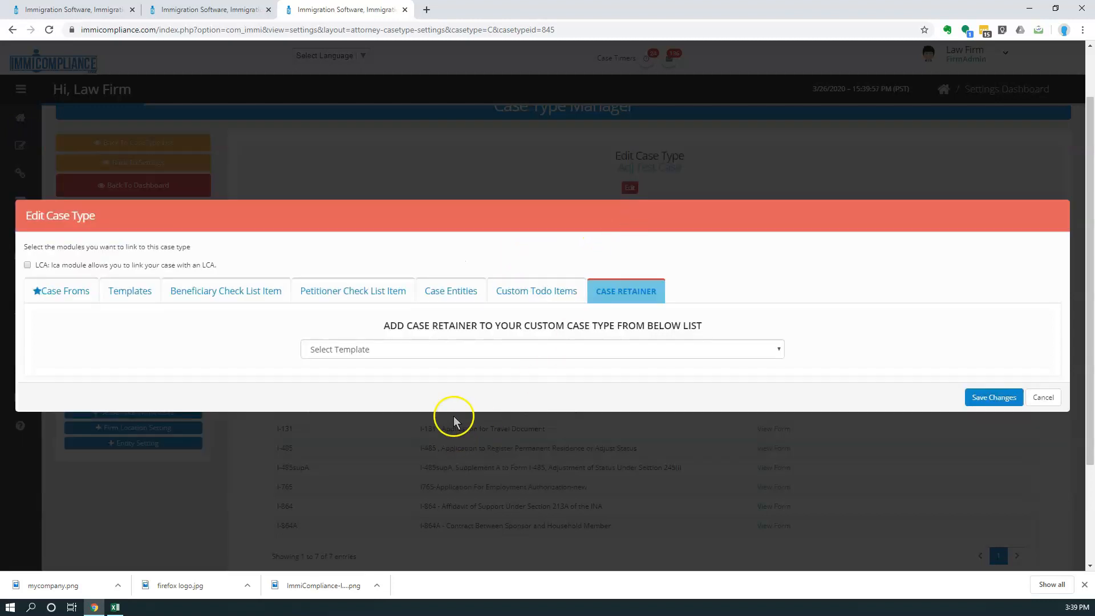
{"action": "left_click", "coordinate": [467, 348]}
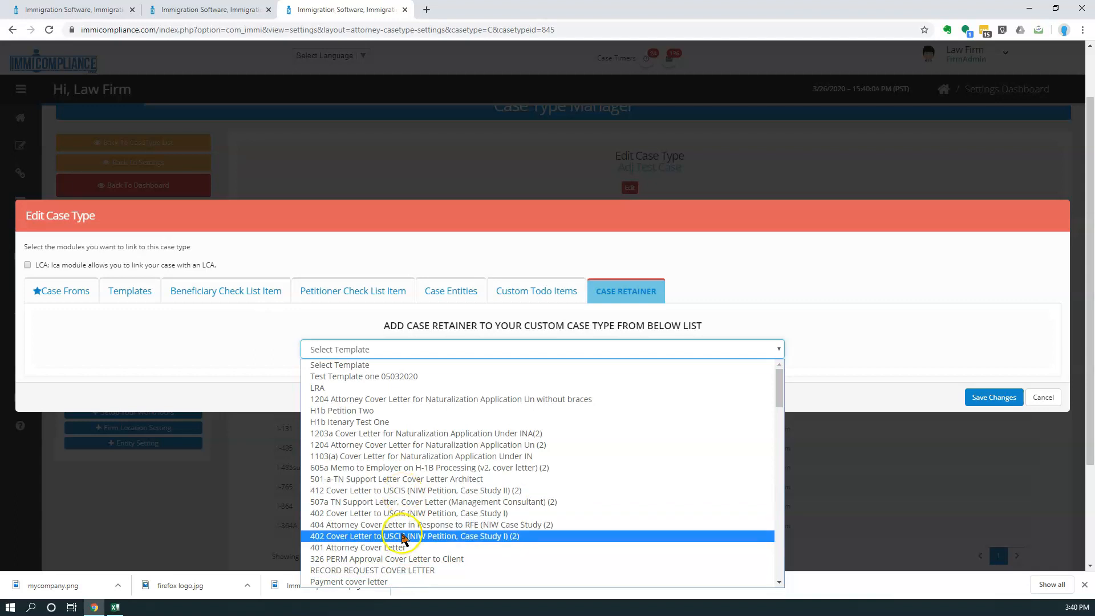
{"action": "left_click", "coordinate": [793, 279]}
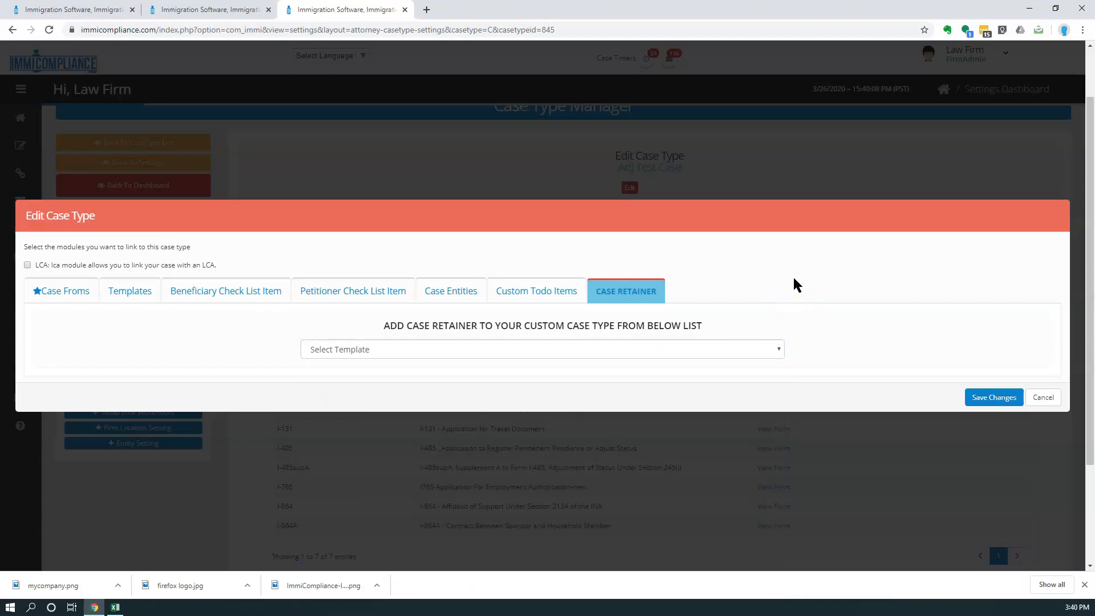
{"action": "left_click", "coordinate": [517, 381]}
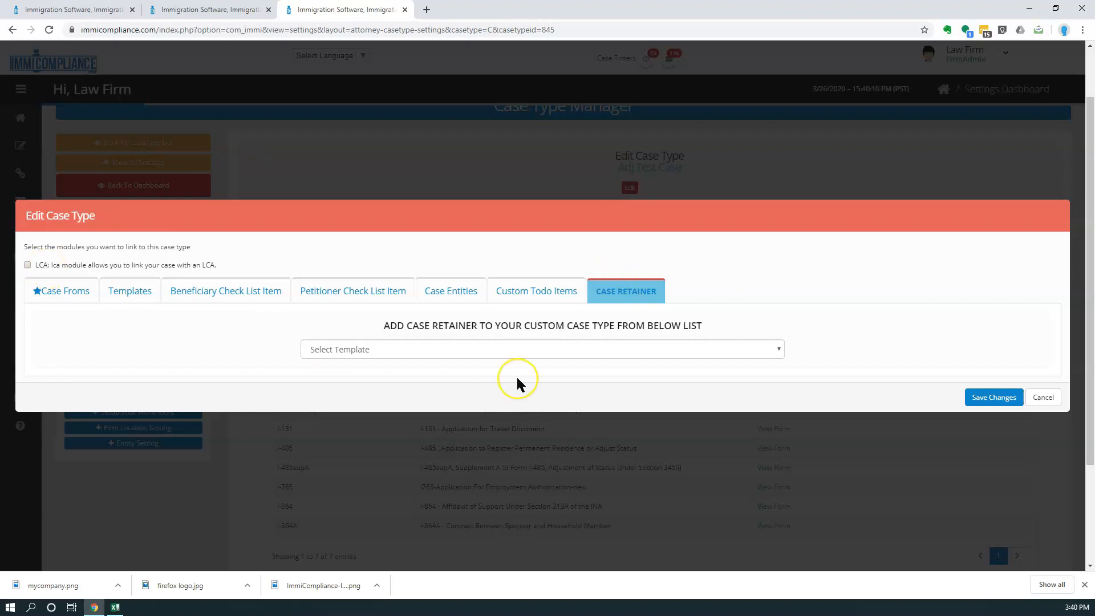